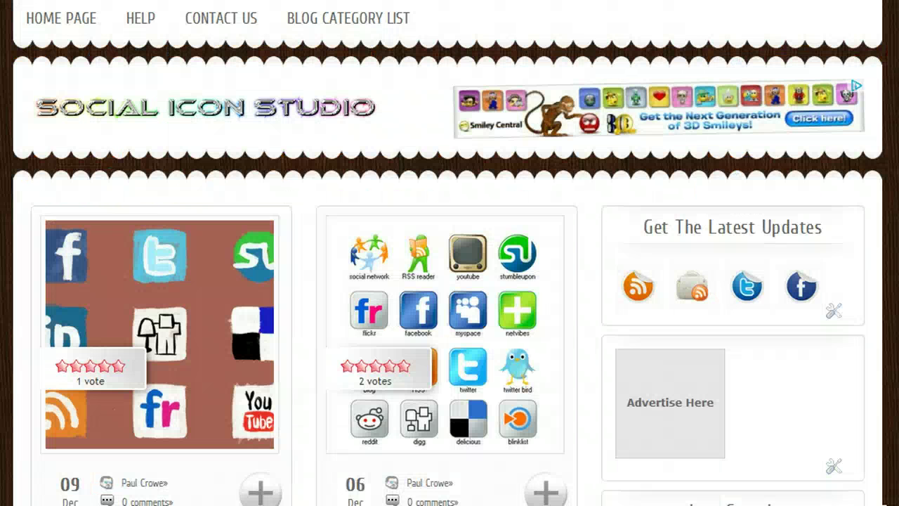
Step: Open the Hand Painted Social Icon Set post and scroll to its end until Recommended For You appears
click(181, 316)
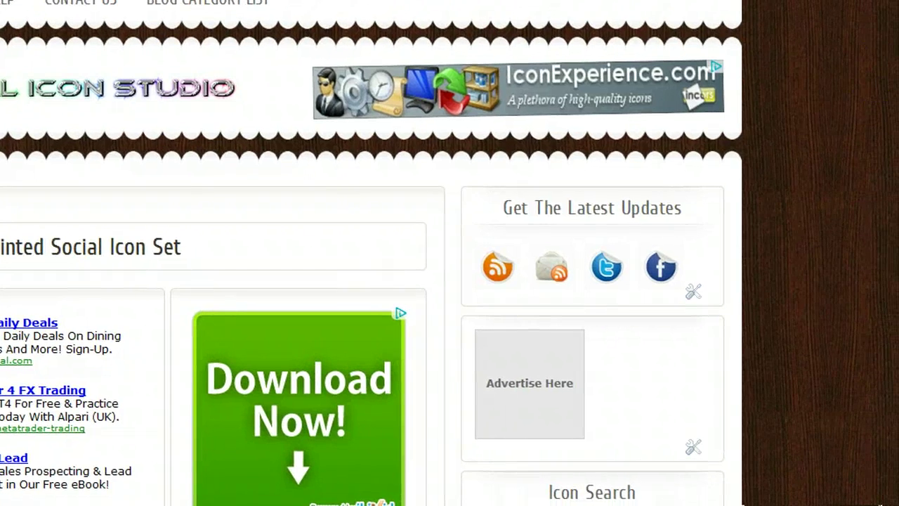
scroll(449, 253, down, 3)
scroll(450, 253, down, 2)
scroll(449, 253, down, 3)
scroll(450, 253, down, 2)
scroll(450, 253, down, 2)
scroll(450, 253, down, 2)
scroll(450, 253, down, 1)
scroll(450, 253, down, 1)
scroll(799, 402, down, 2)
scroll(799, 401, down, 2)
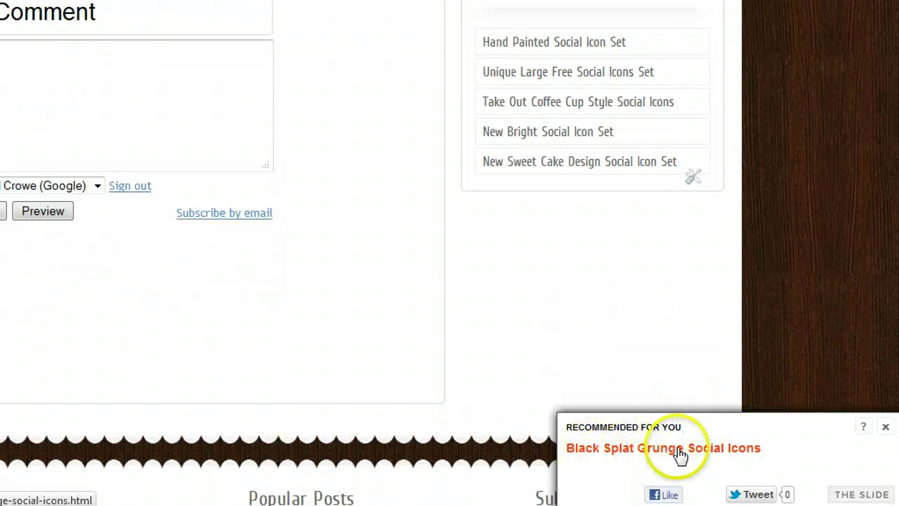
scroll(883, 372, up, 4)
scroll(449, 253, up, 5)
scroll(449, 253, up, 3)
scroll(450, 253, up, 1)
scroll(450, 253, up, 2)
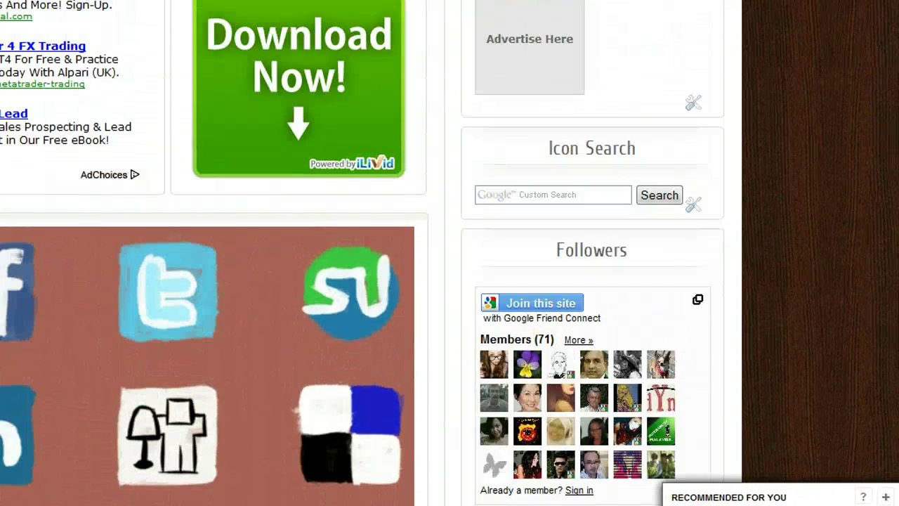
scroll(449, 253, down, 1)
scroll(450, 253, down, 4)
scroll(449, 253, down, 3)
scroll(450, 253, down, 3)
scroll(450, 253, down, 3)
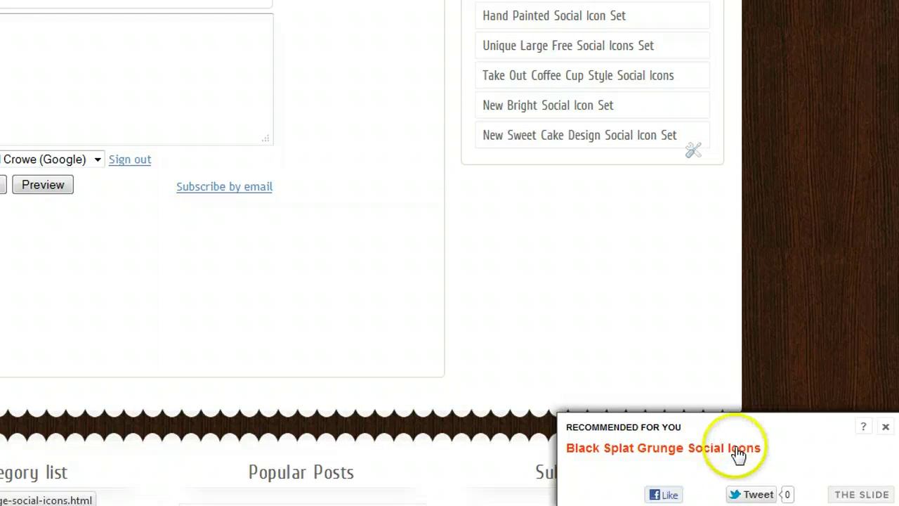
Step: Open the recommended Black Splat Grunge Social Icons post and scroll to its bottom
click(737, 450)
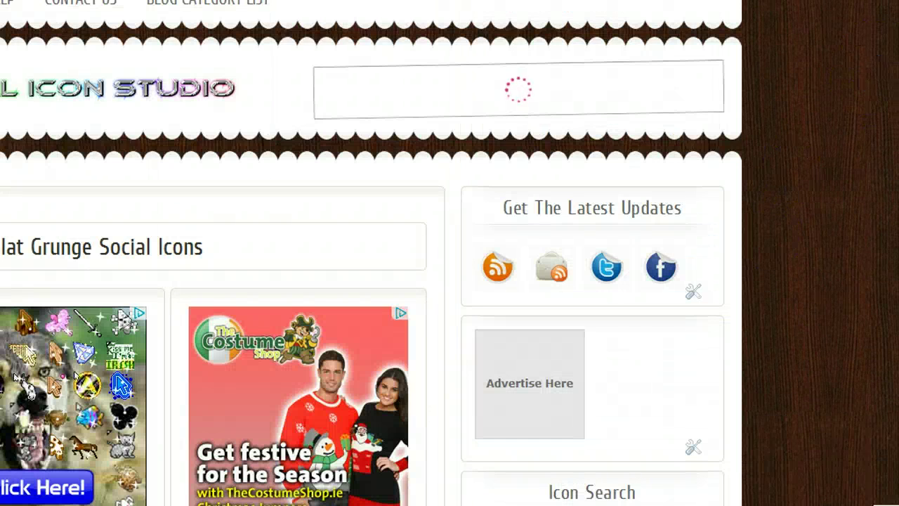
scroll(709, 282, down, 1)
scroll(709, 212, down, 3)
scroll(709, 212, down, 4)
scroll(709, 213, down, 2)
scroll(365, 253, down, 2)
scroll(366, 252, down, 3)
scroll(365, 253, down, 3)
scroll(366, 253, down, 2)
scroll(365, 253, down, 3)
scroll(366, 253, down, 1)
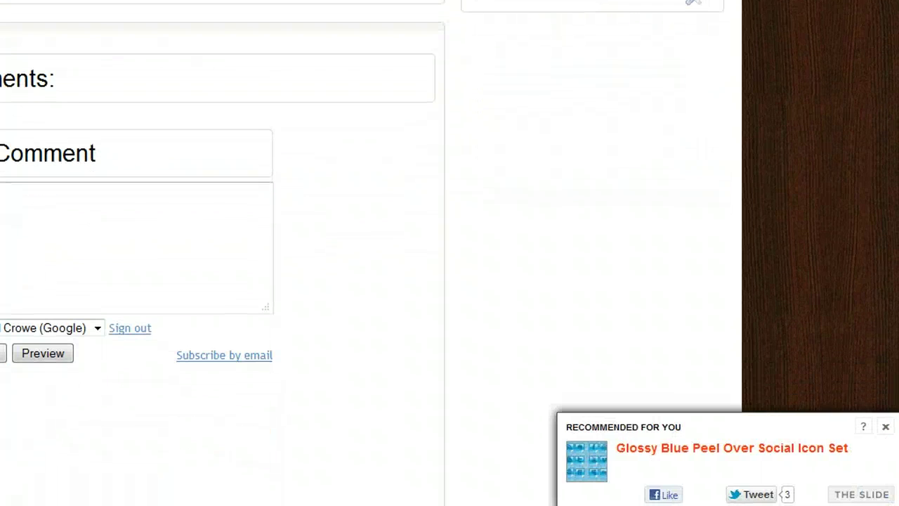
scroll(365, 253, down, 2)
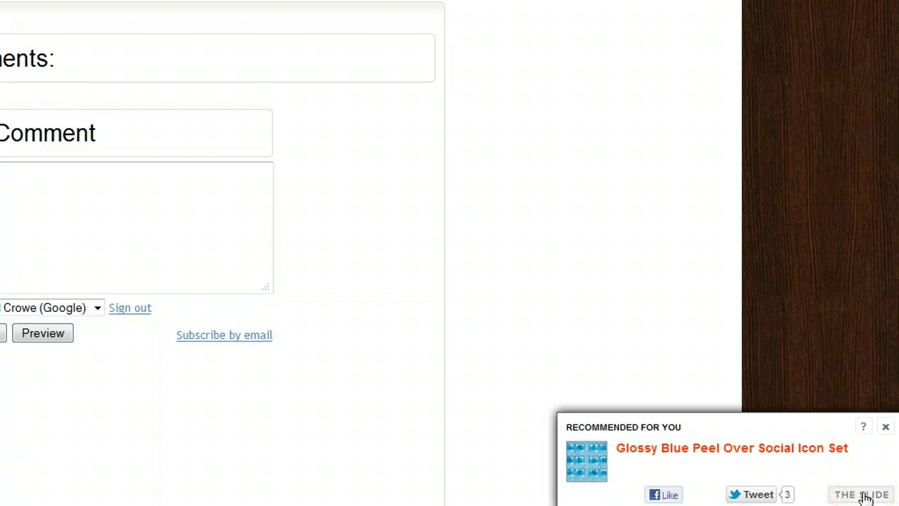
Step: Open the recommended Glossy Blue Peel Over Social Icon Set post from The Slide popup
click(804, 450)
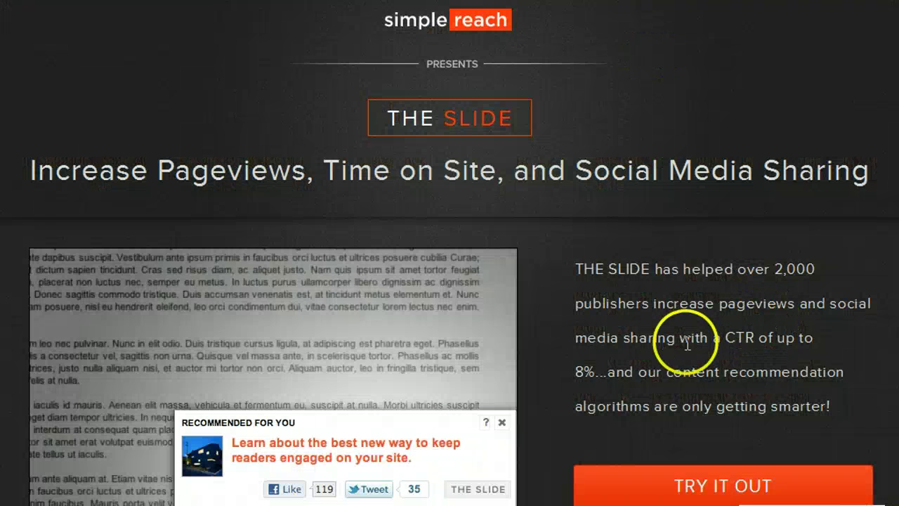
Step: Open The Slide sign-up form and enter the account holder's name and e-mail address
click(746, 494)
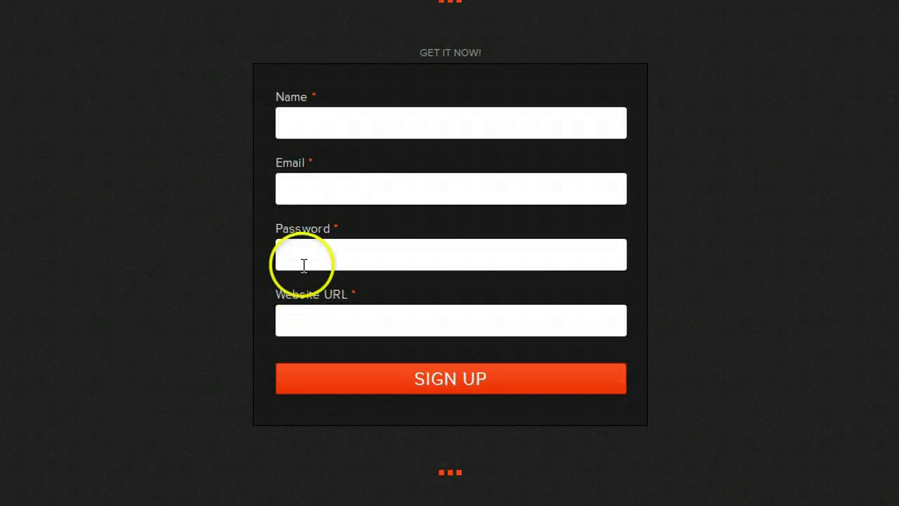
click(373, 133)
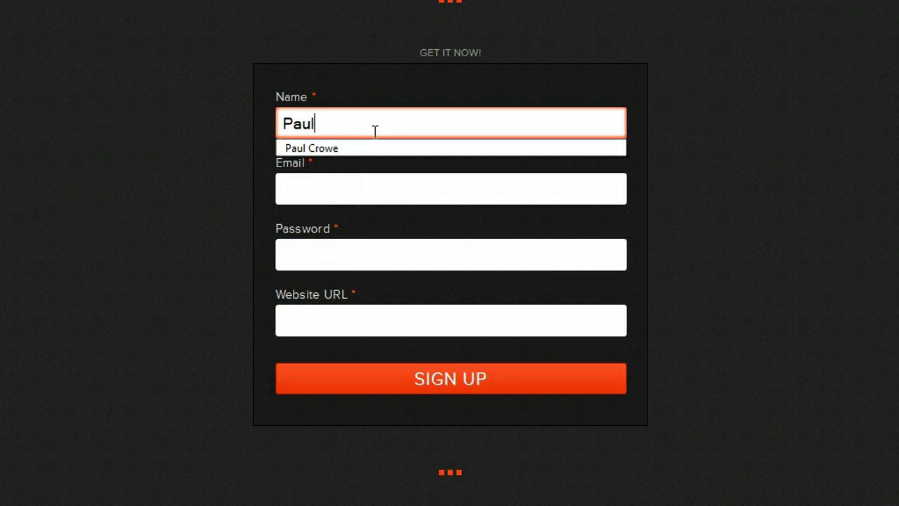
key(Tab)
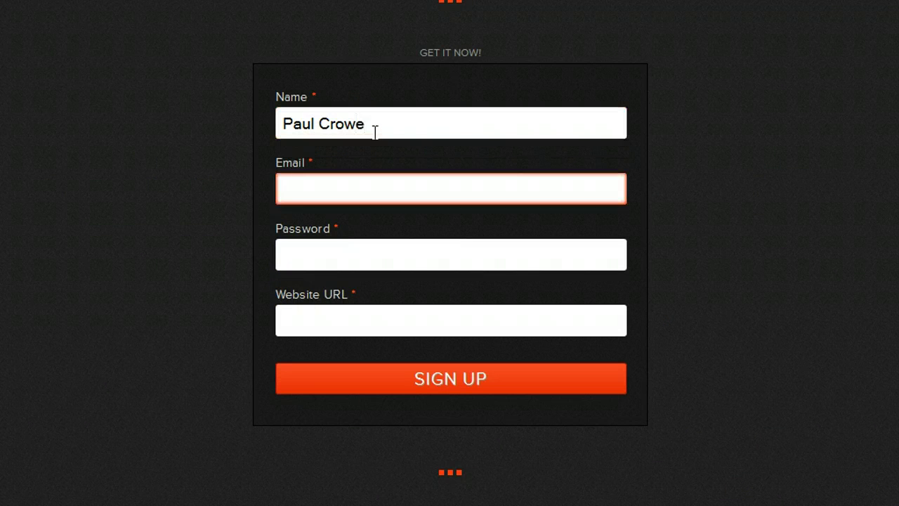
text(pa)
click(377, 213)
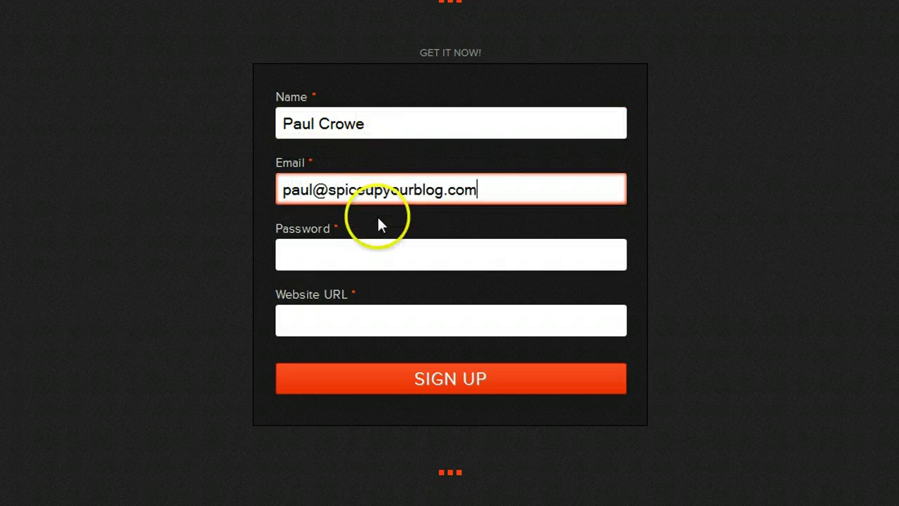
Step: Enter the account password and paste the blog's website address as the Website URL
click(387, 251)
text(•••••••••••••••)
click(382, 319)
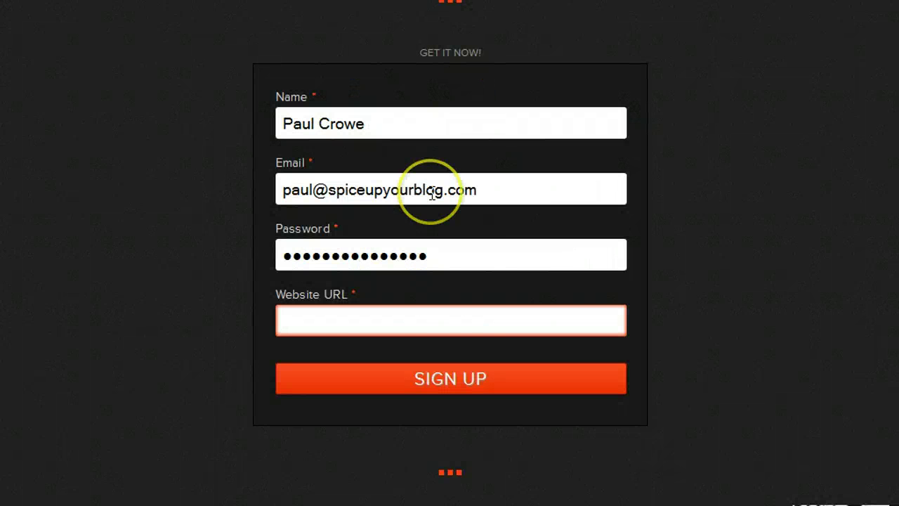
text(http://www.spiceupyourblog.com/)
Step: Submit The Slide sign-up details to reach the installation instructions
click(518, 378)
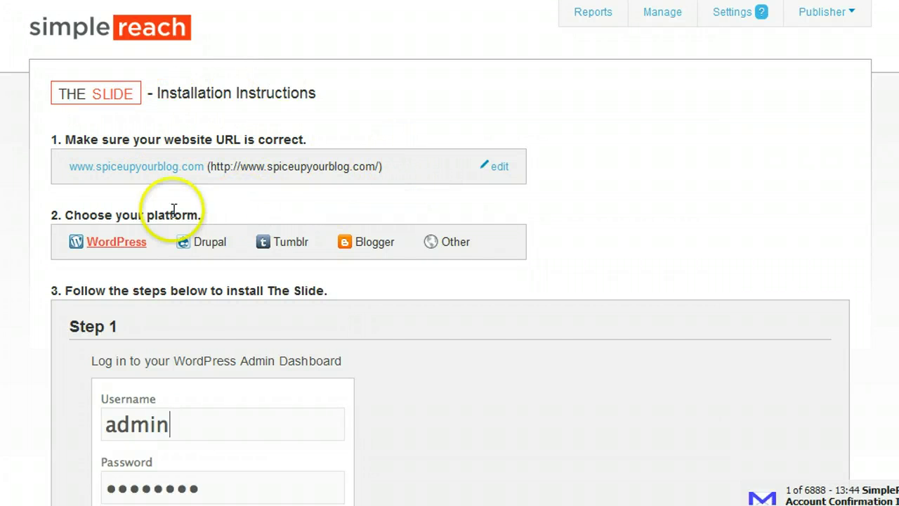
click(378, 245)
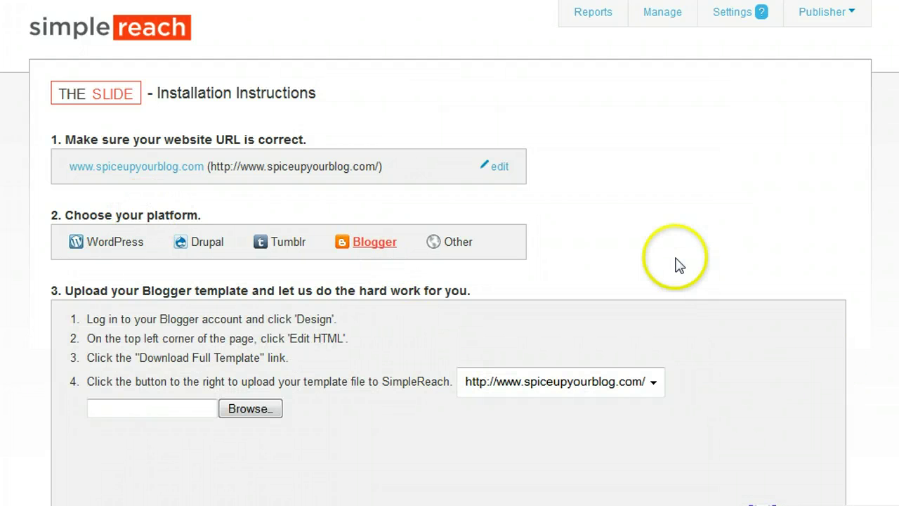
scroll(679, 265, down, 1)
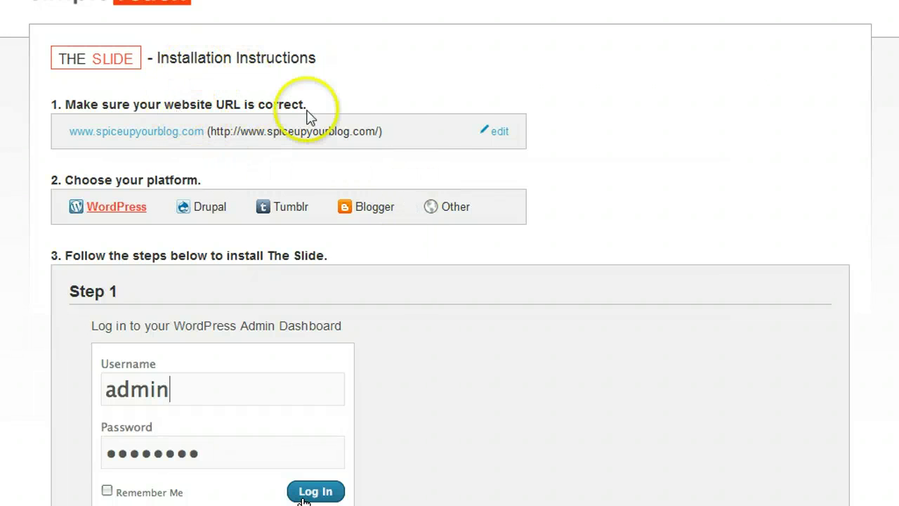
click(366, 211)
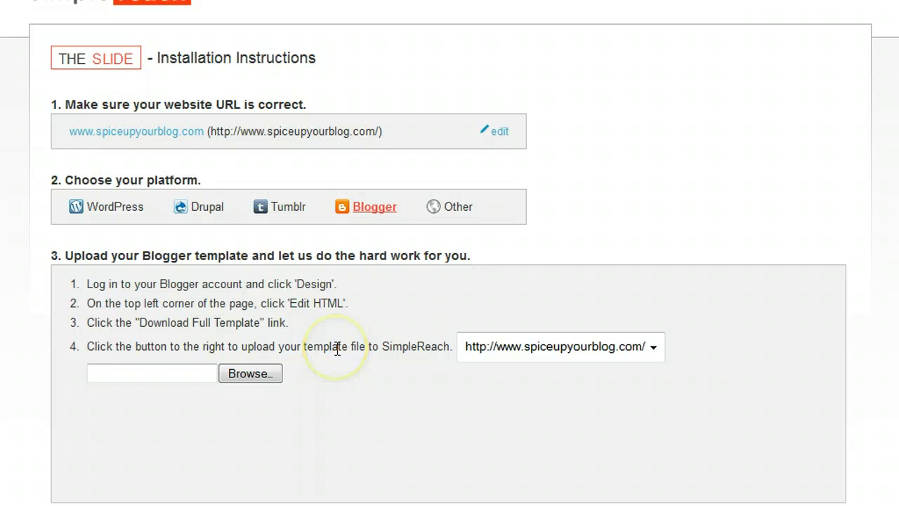
mouse_move(83, 284)
mouse_down()
mouse_move(365, 305)
mouse_move(389, 285)
mouse_move(393, 326)
mouse_up()
Step: Download Blogger's full template as an XML file and return to the template editing page
click(392, 326)
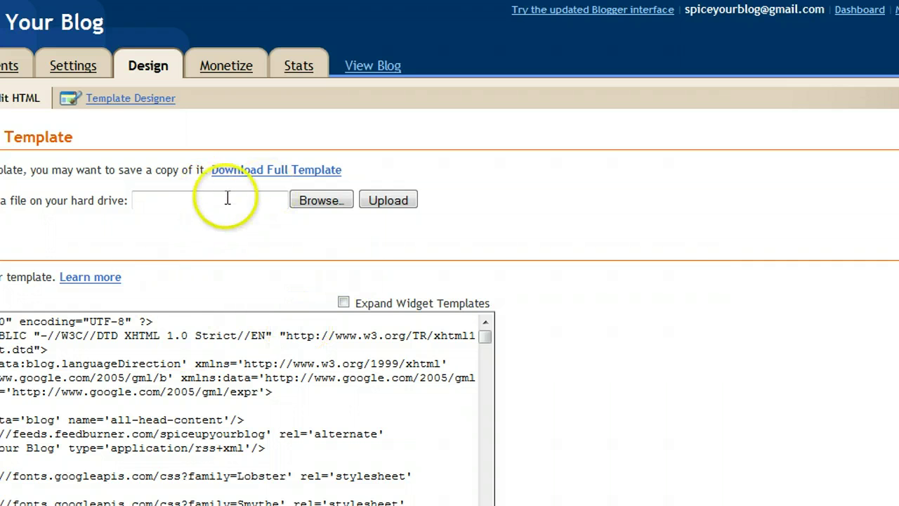
click(251, 171)
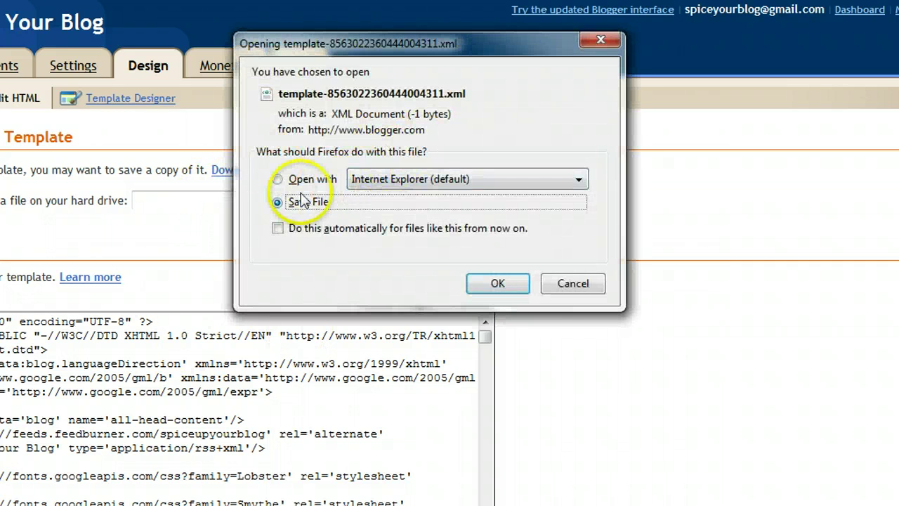
click(496, 284)
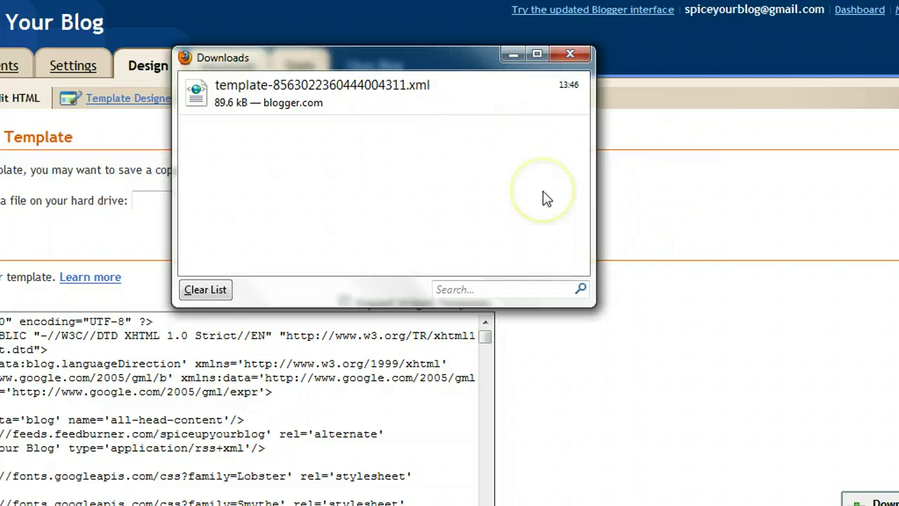
click(646, 208)
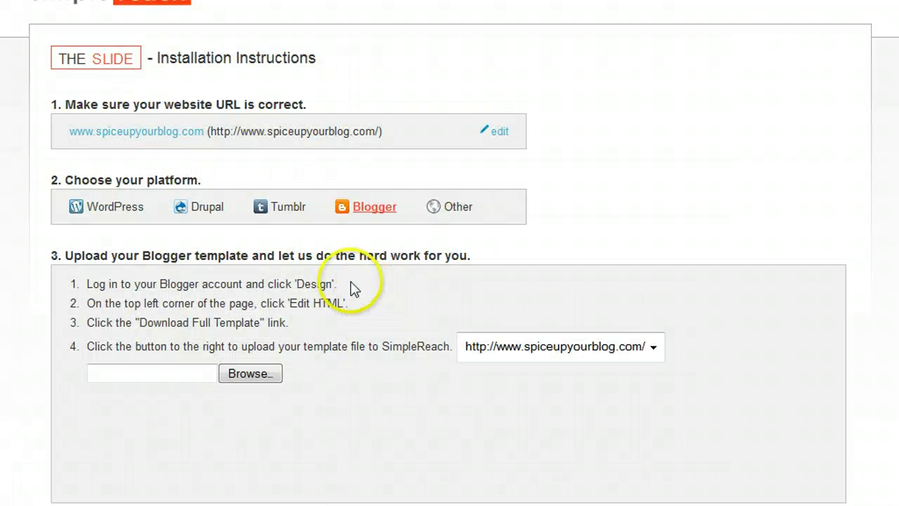
Step: Pick the downloaded template XML from Downloads and upload it to The Slide installer
click(274, 376)
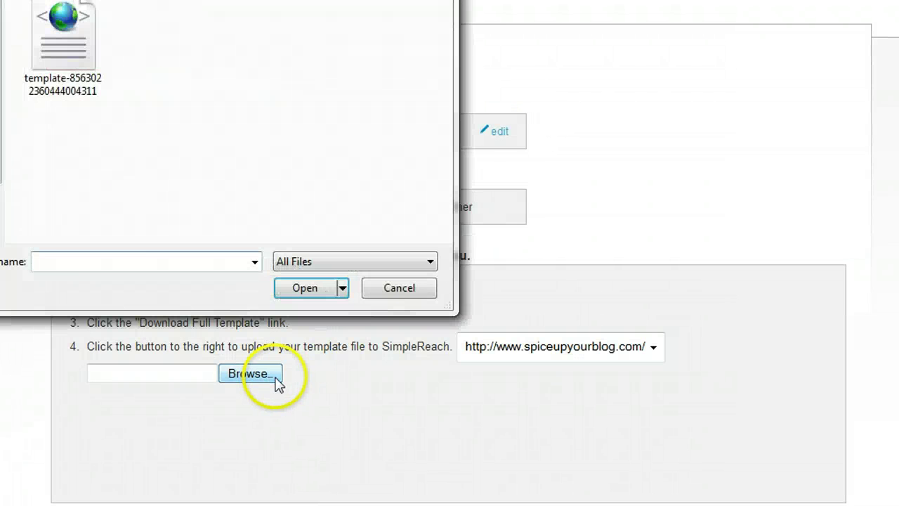
drag(168, 1, 436, 53)
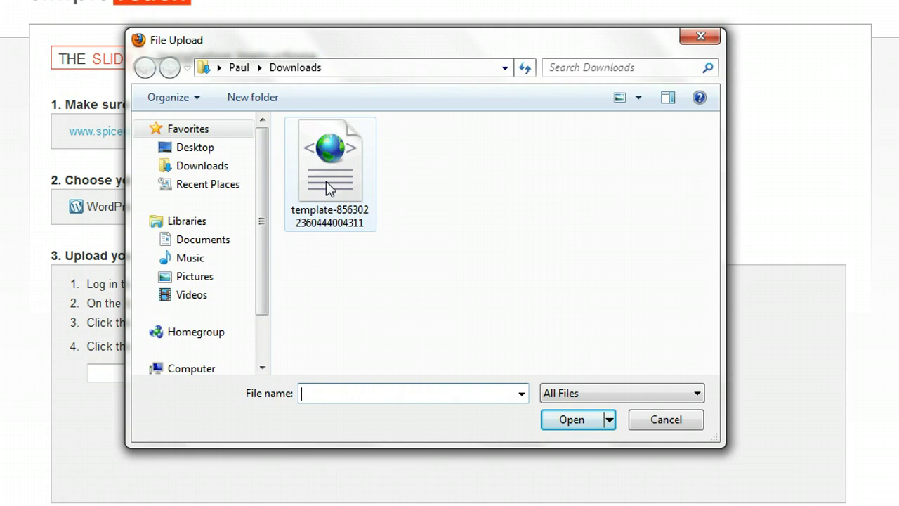
click(497, 226)
double_click(341, 198)
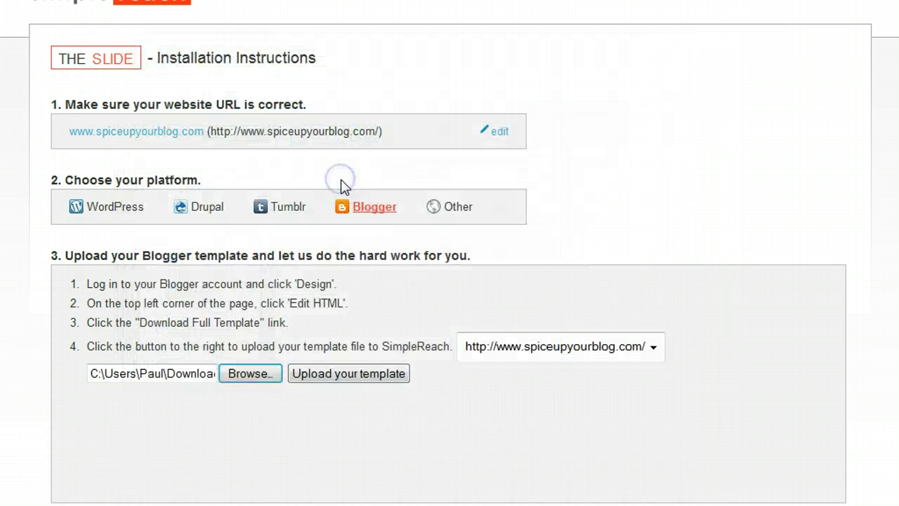
click(383, 376)
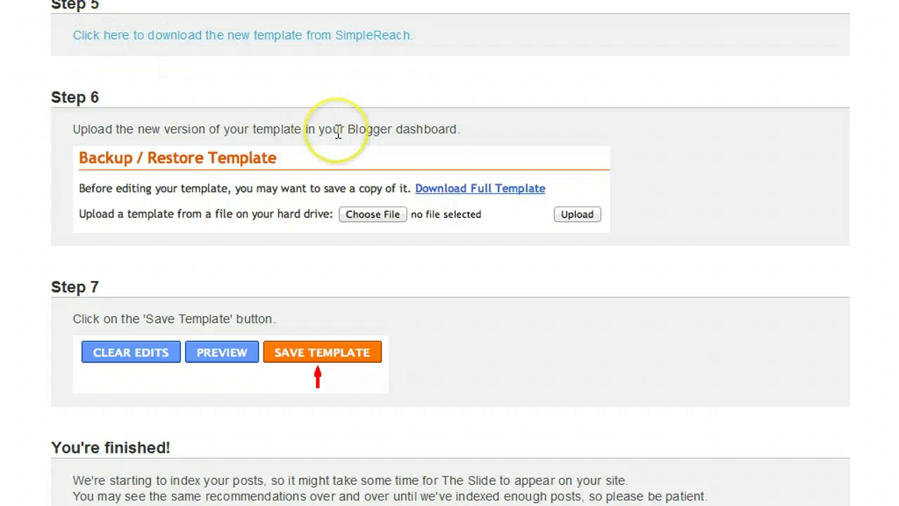
Step: Download SimpleReach's new slide template and save the file to disk
click(136, 47)
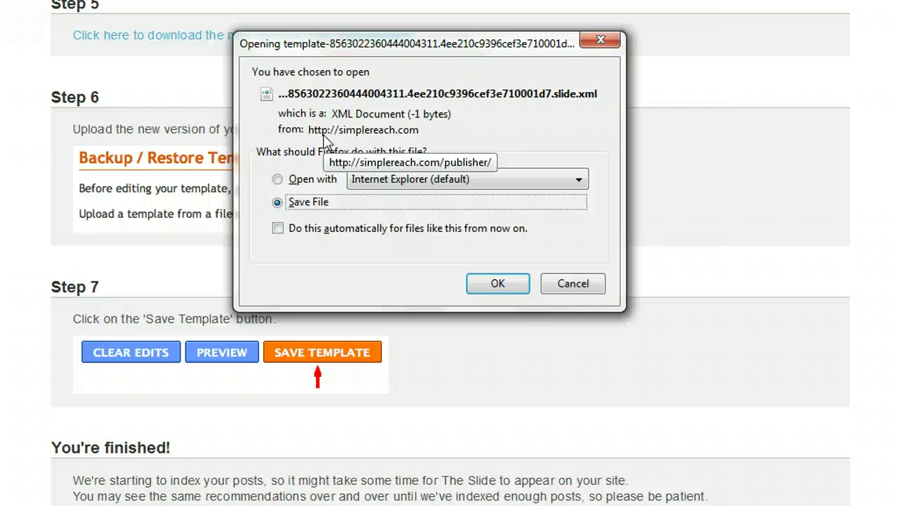
drag(486, 43, 852, 71)
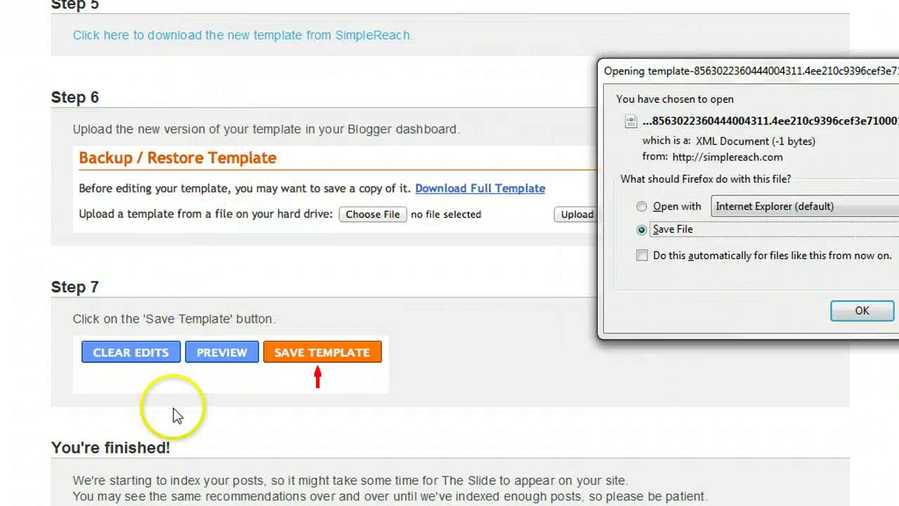
drag(756, 72, 371, 73)
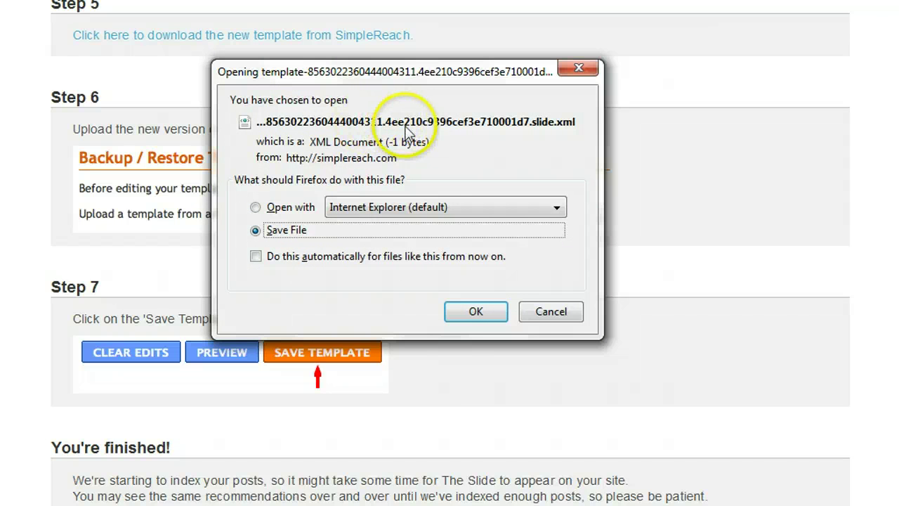
click(476, 311)
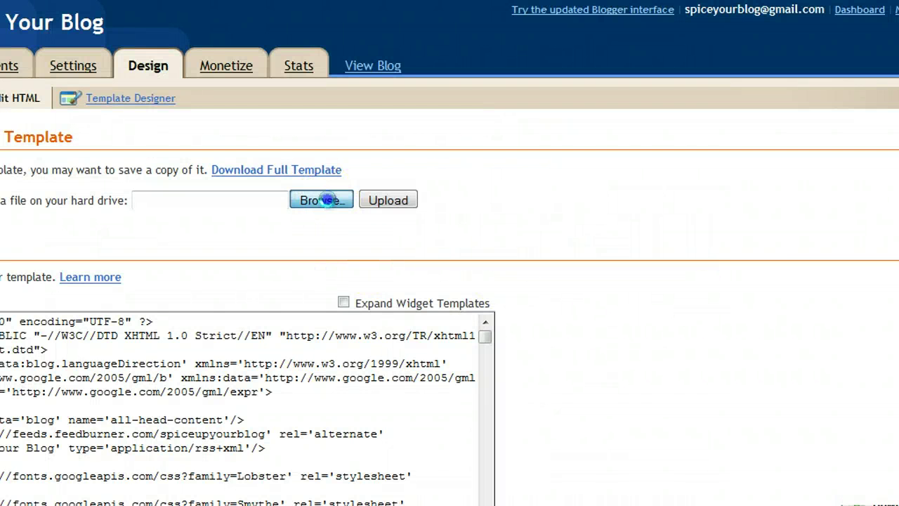
Step: In Blogger's Edit HTML, choose the .slide template file from Downloads and upload it
click(322, 201)
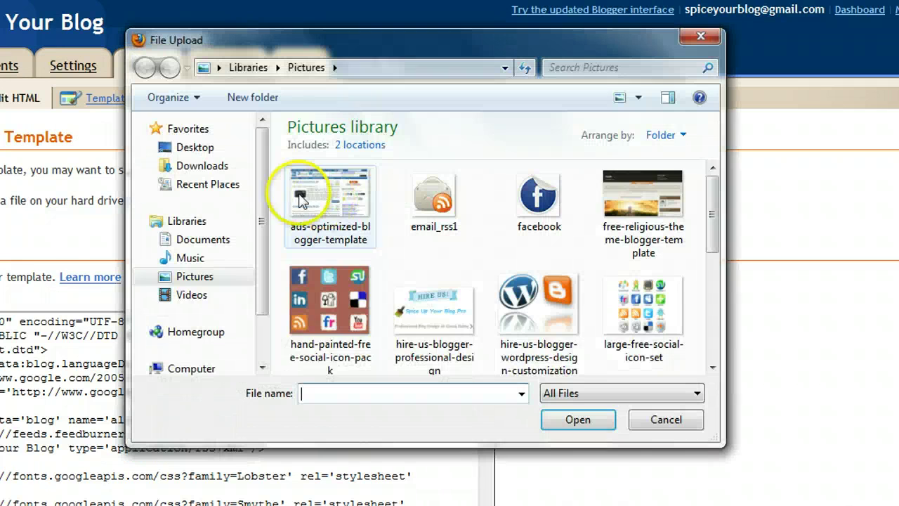
click(220, 169)
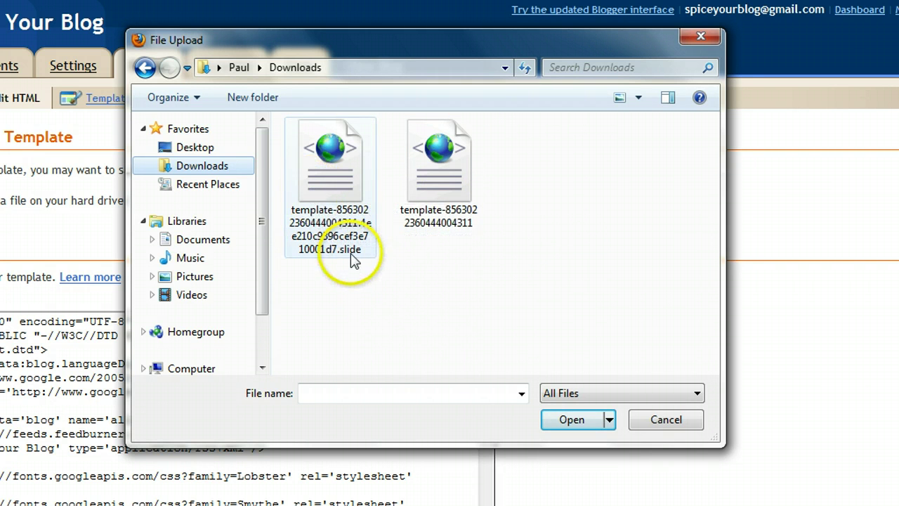
double_click(333, 171)
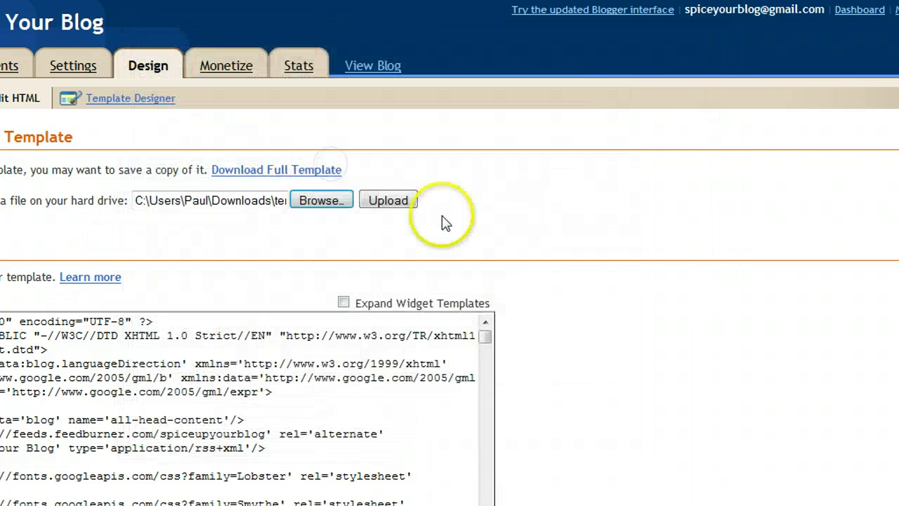
click(389, 201)
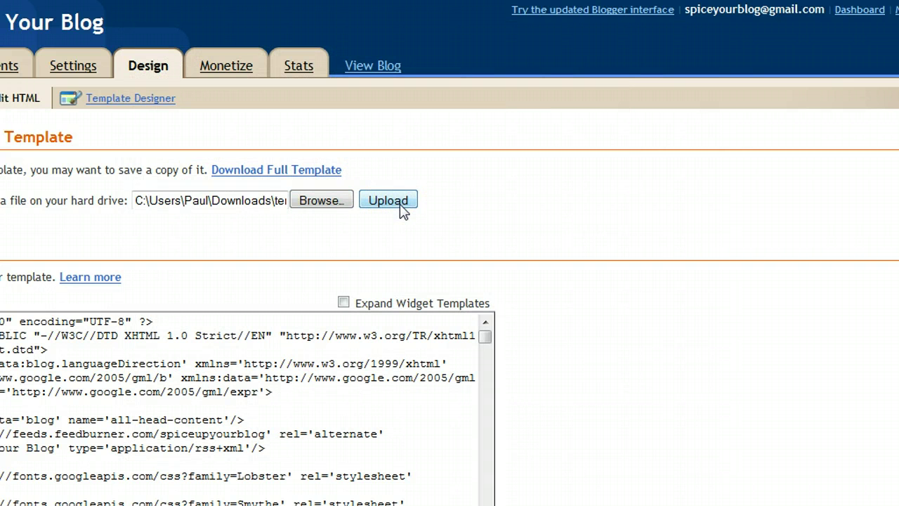
click(463, 274)
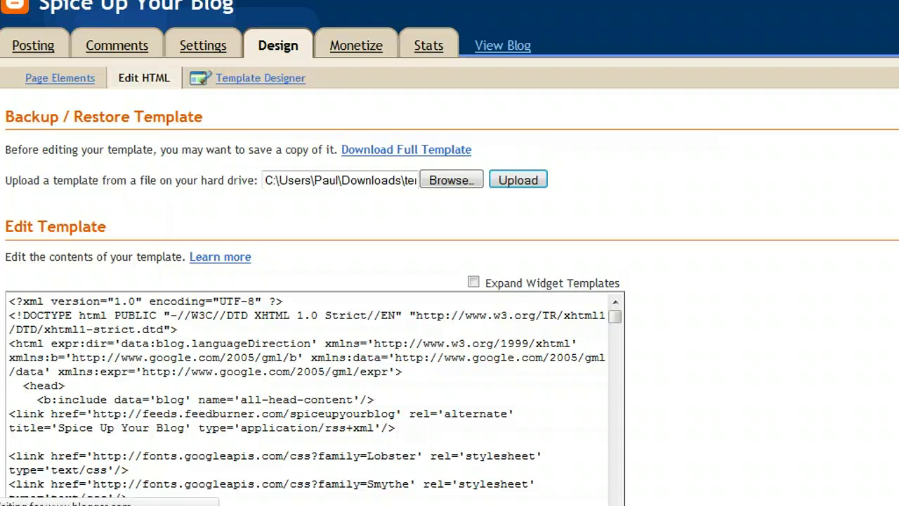
Step: Confirm the slide template is saved and view the live Spice Up Your Blog homepage
click(608, 416)
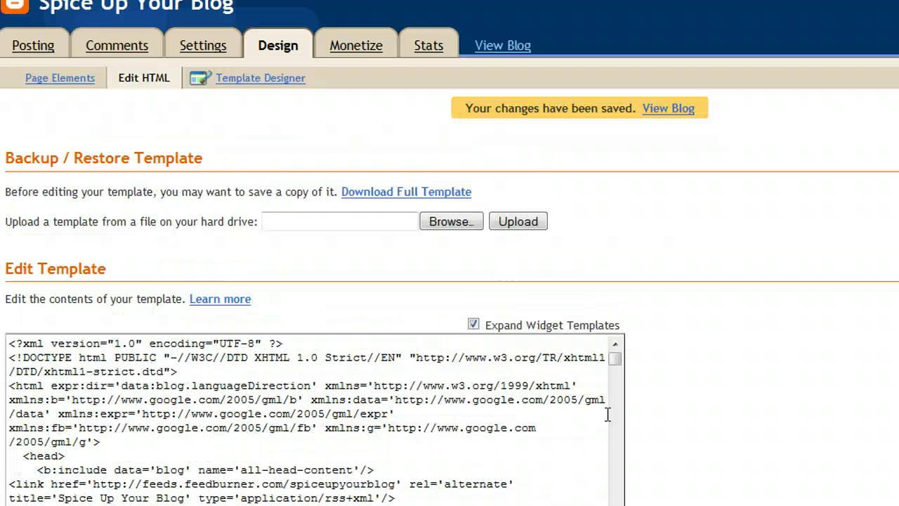
click(503, 45)
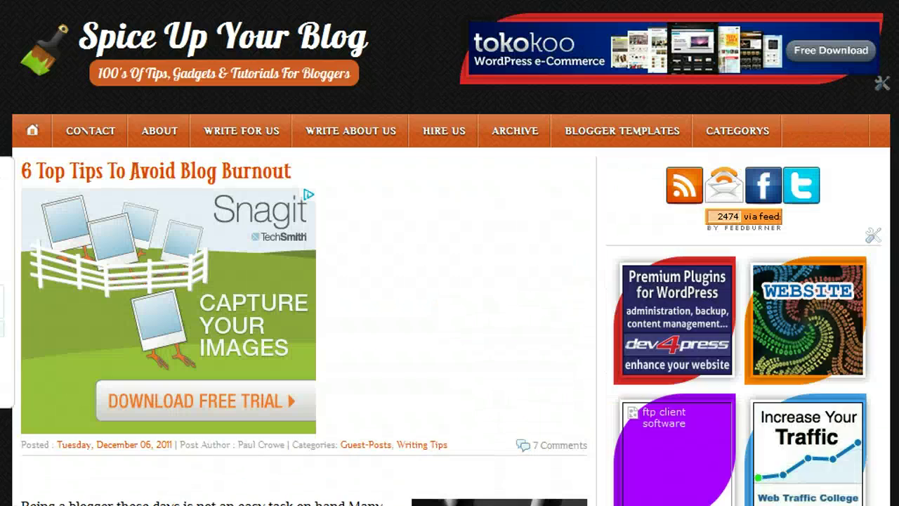
scroll(449, 281, down, 3)
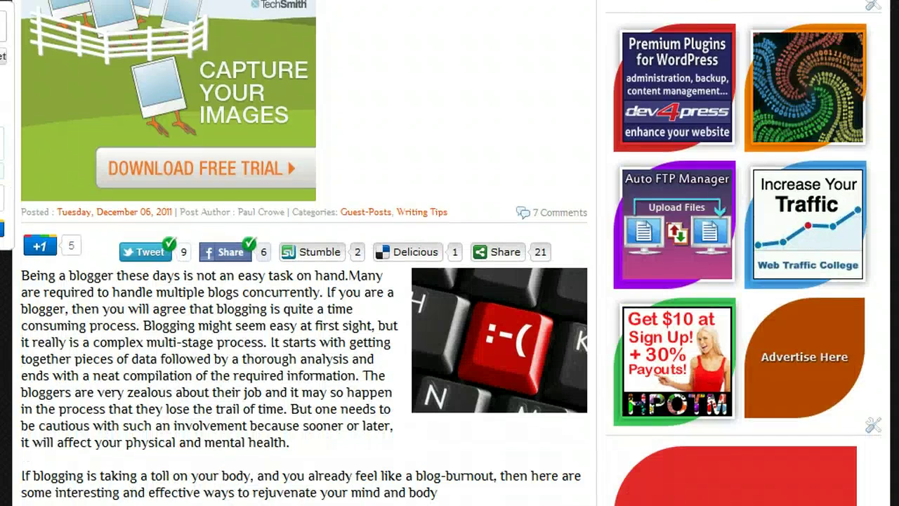
scroll(450, 281, down, 5)
scroll(449, 281, down, 4)
scroll(449, 281, down, 3)
scroll(450, 281, down, 4)
scroll(450, 281, down, 2)
scroll(450, 281, down, 3)
scroll(449, 281, down, 4)
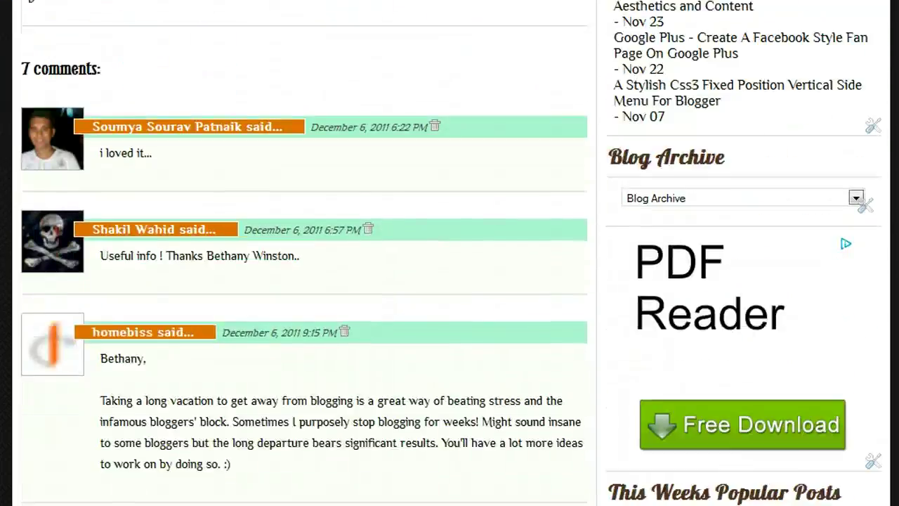
scroll(449, 281, down, 3)
scroll(449, 281, down, 3)
scroll(449, 281, down, 3)
scroll(449, 281, down, 5)
scroll(449, 281, down, 3)
scroll(449, 281, down, 2)
scroll(449, 281, down, 3)
key(Home)
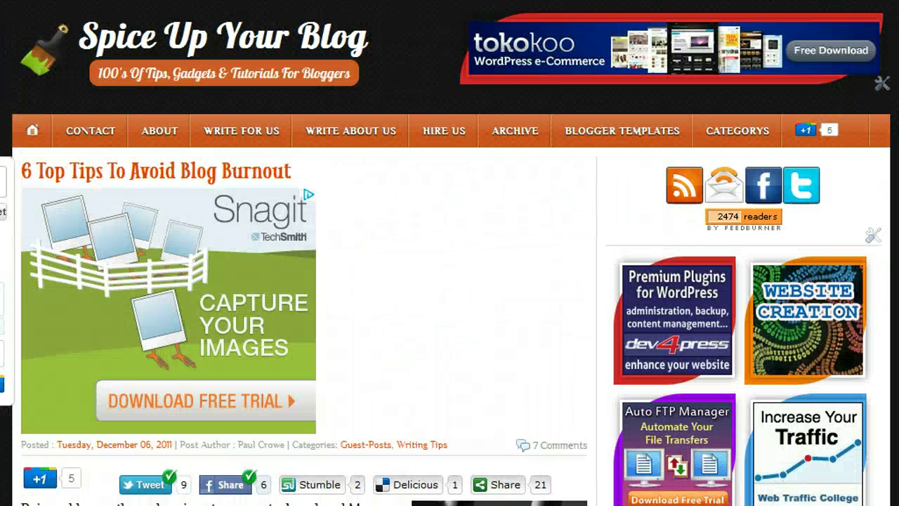